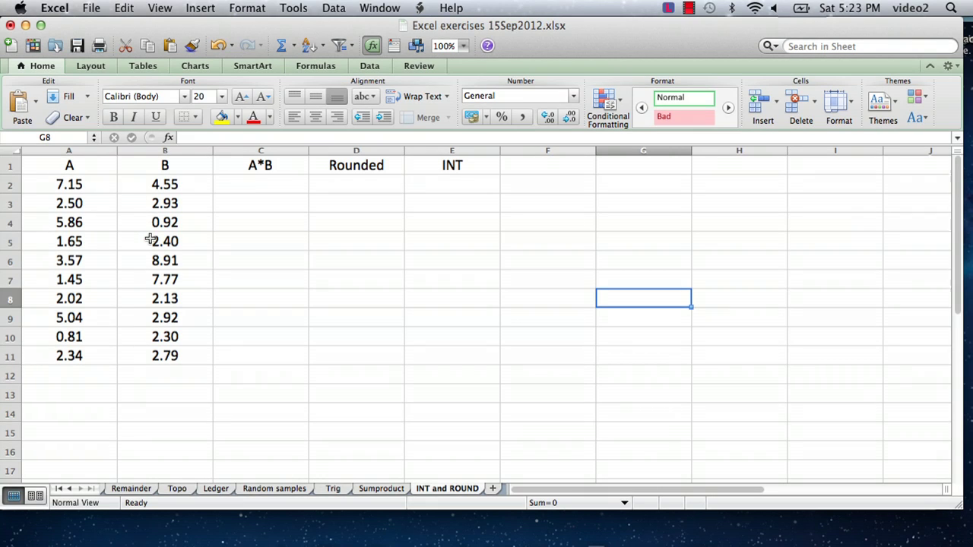
Step: Enter =A2*B2 in C2 and fill it down through C11
{"action": "left_click", "coordinate": [250, 184]}
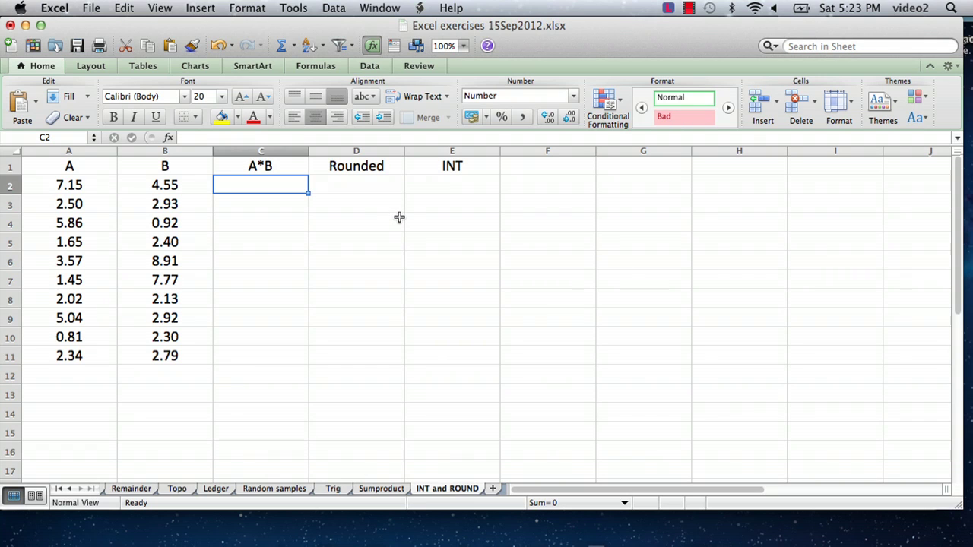
{"action": "type", "text": "="}
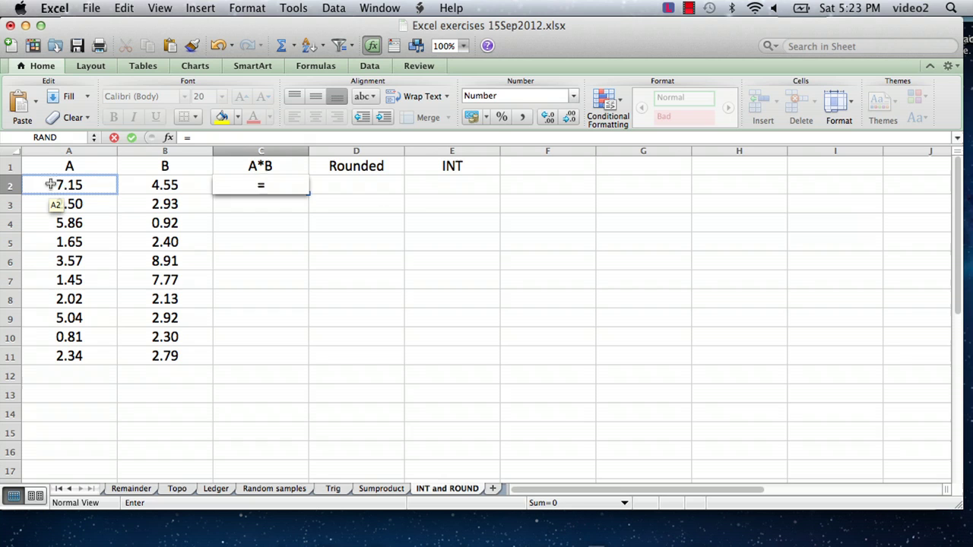
{"action": "left_click", "coordinate": [69, 185]}
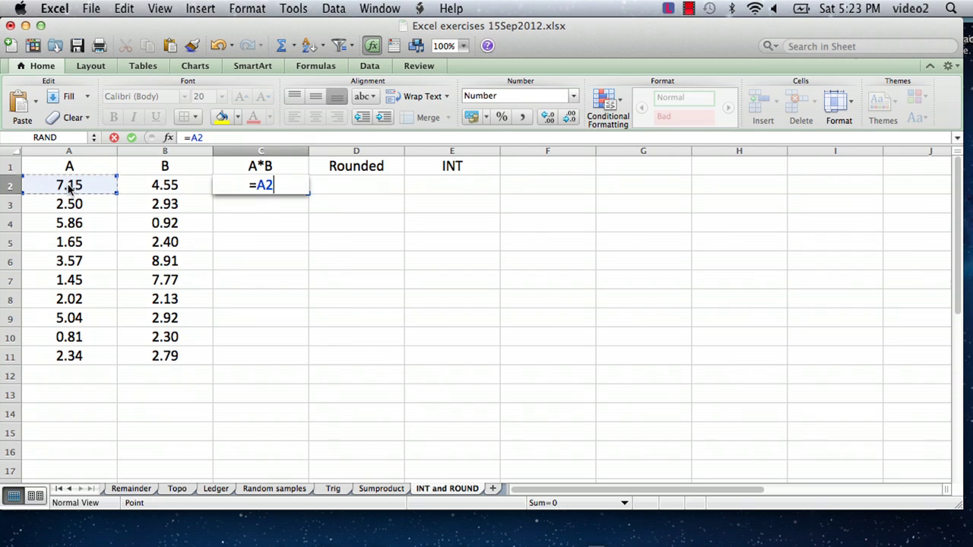
{"action": "type", "text": "*"}
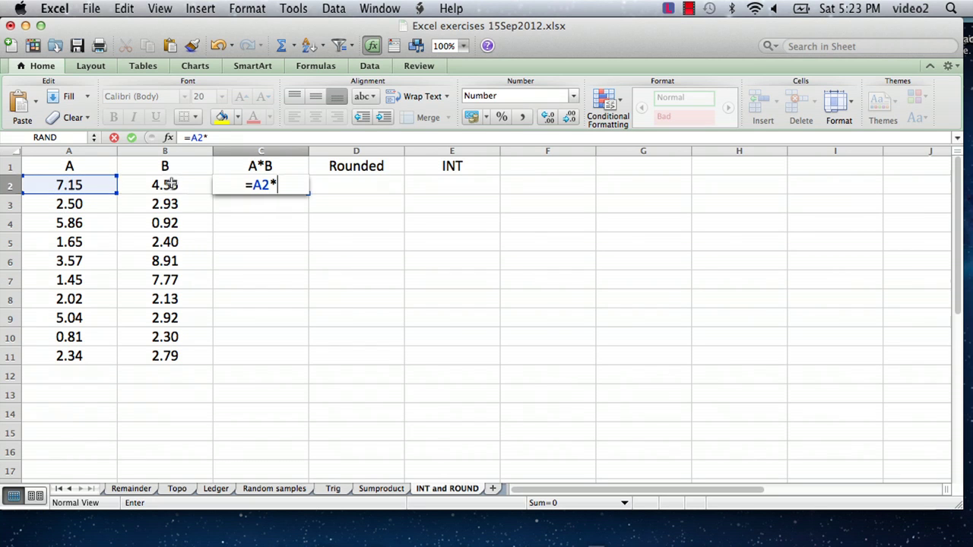
{"action": "left_click", "coordinate": [166, 184]}
{"action": "key", "text": "Return"}
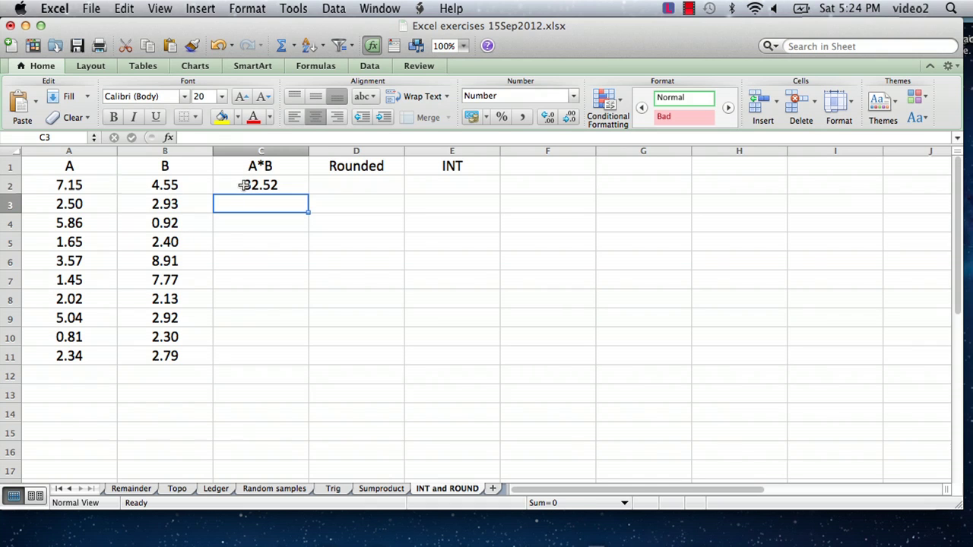
{"action": "left_click", "coordinate": [245, 185]}
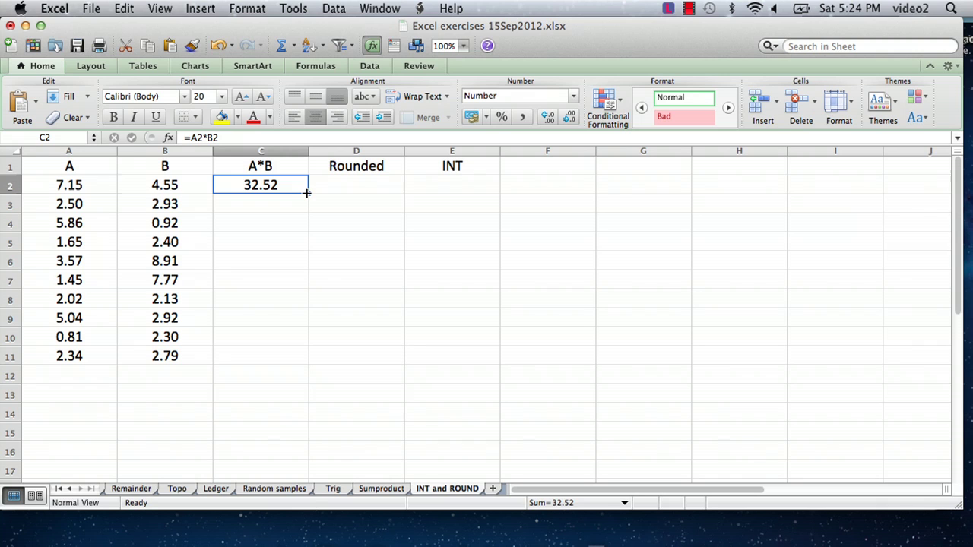
{"action": "left_click_drag", "start_coordinate": [306, 193], "coordinate": [304, 361]}
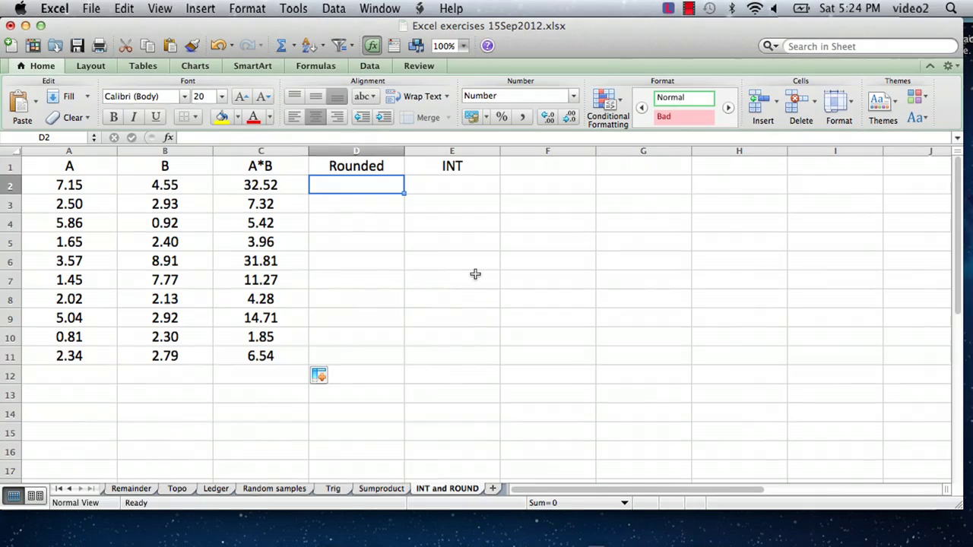
Step: Enter =ROUND(C2,1) in D2 so it shows 32.50
{"action": "type", "text": "="}
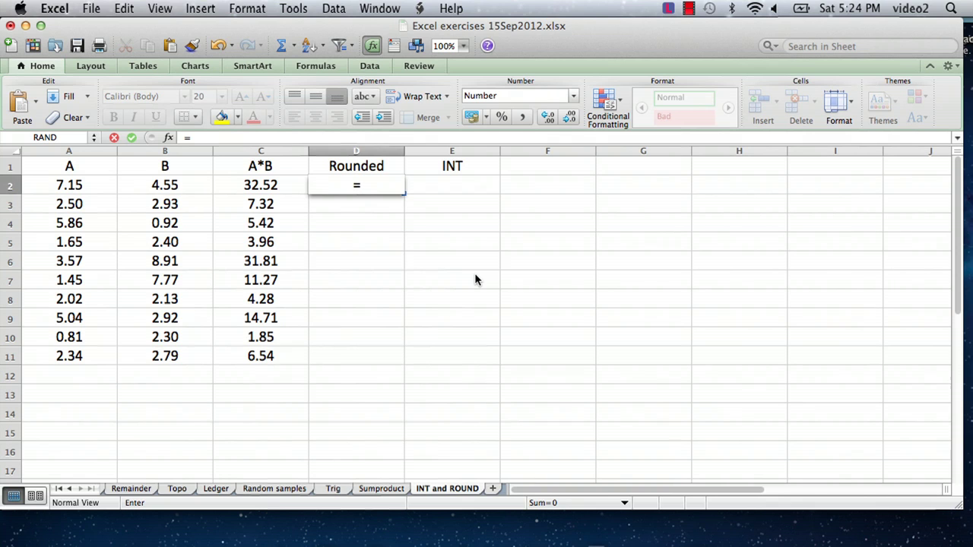
{"action": "type", "text": "round"}
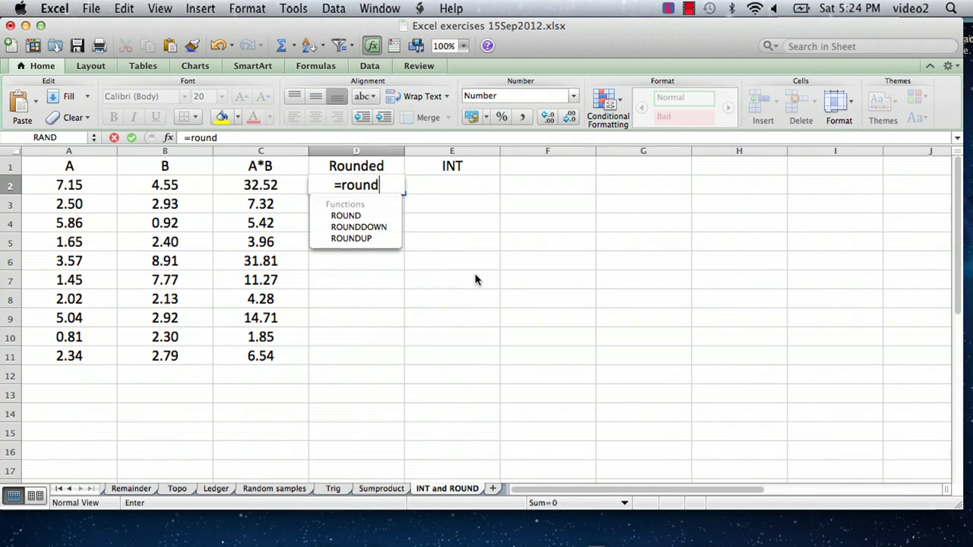
{"action": "type", "text": "("}
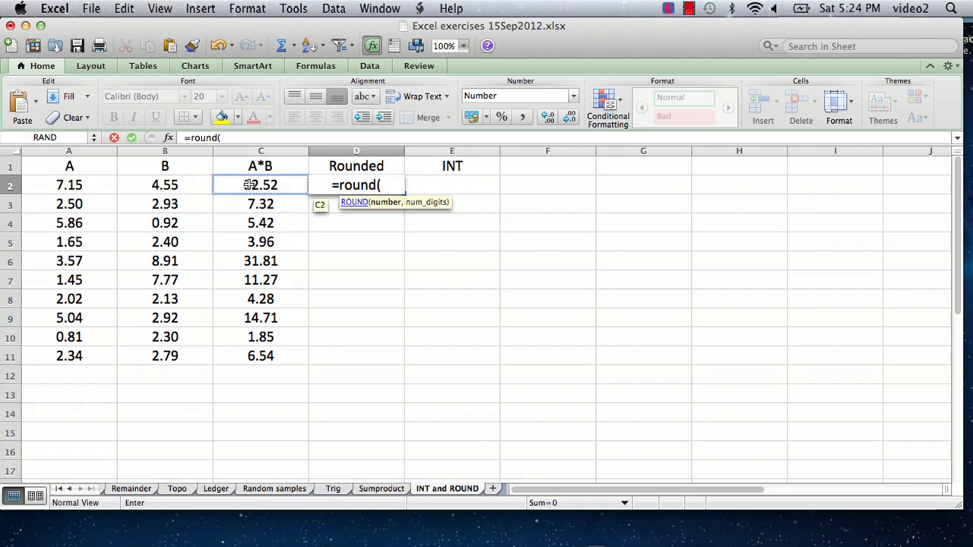
{"action": "left_click", "coordinate": [251, 186]}
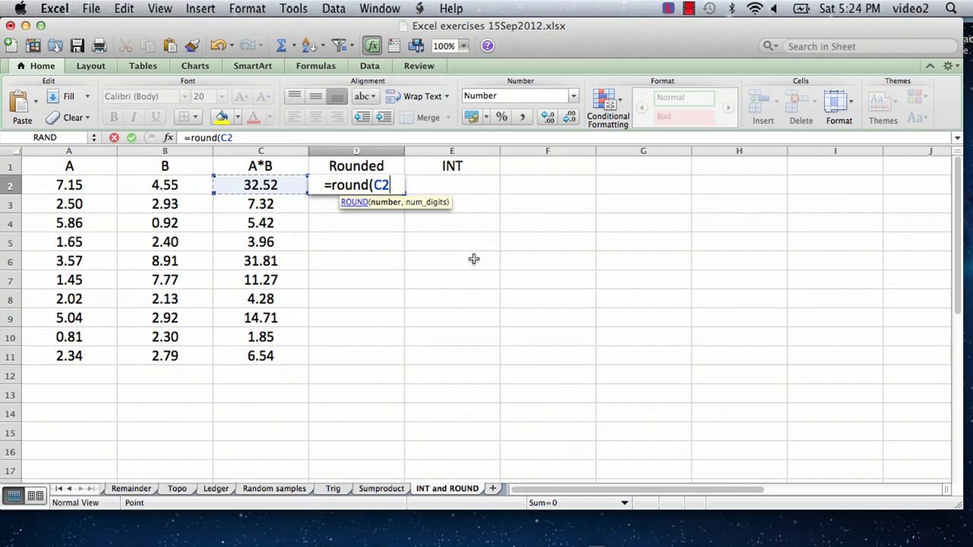
{"action": "type", "text": ","}
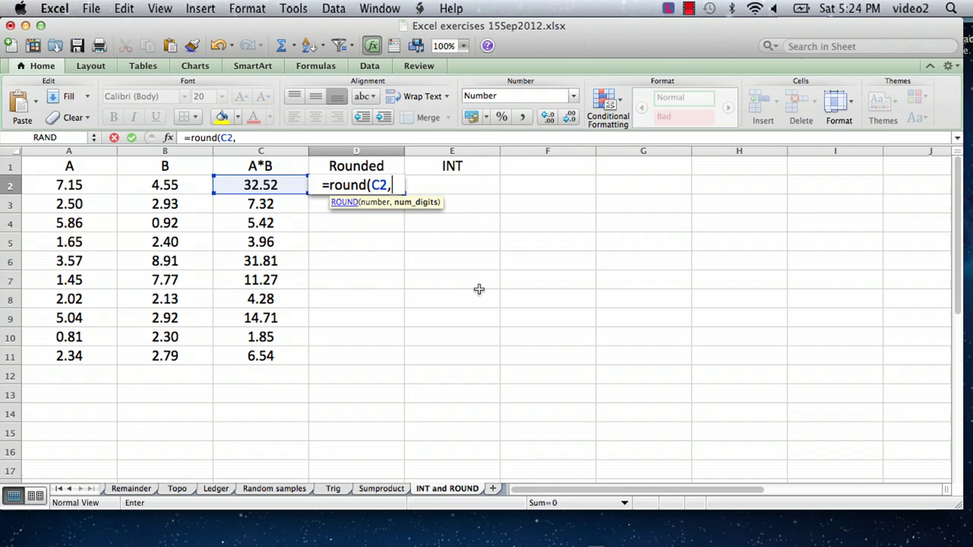
{"action": "type", "text": "1"}
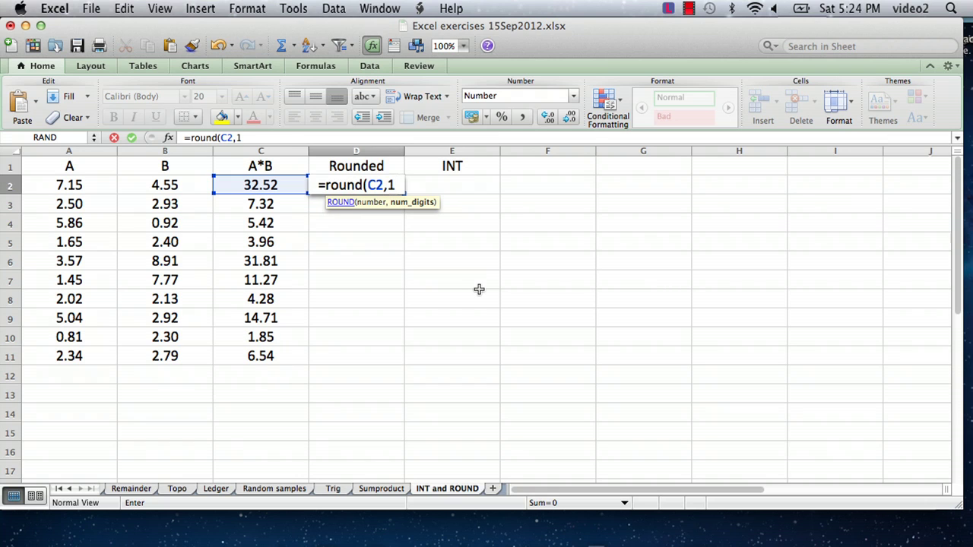
{"action": "type", "text": ")"}
{"action": "key", "text": "Return"}
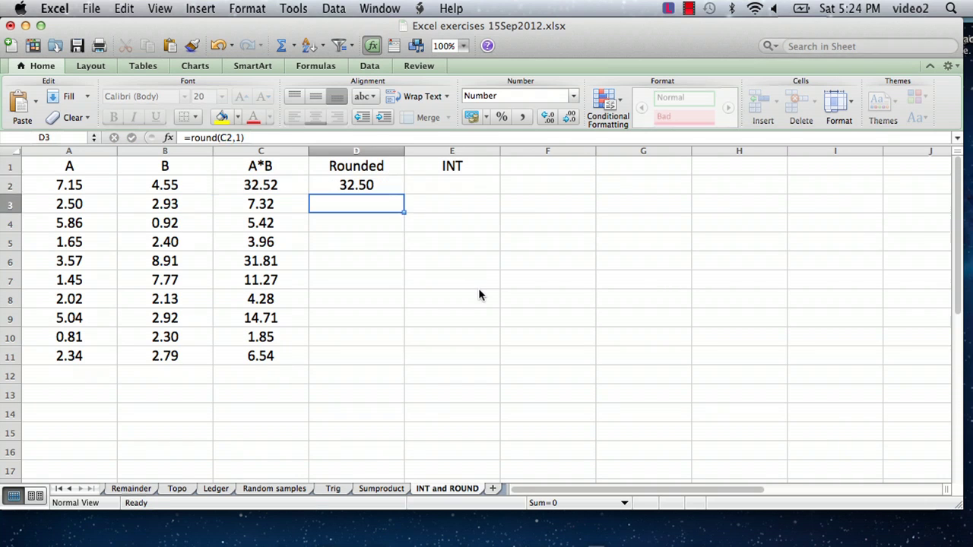
{"action": "left_click", "coordinate": [349, 185]}
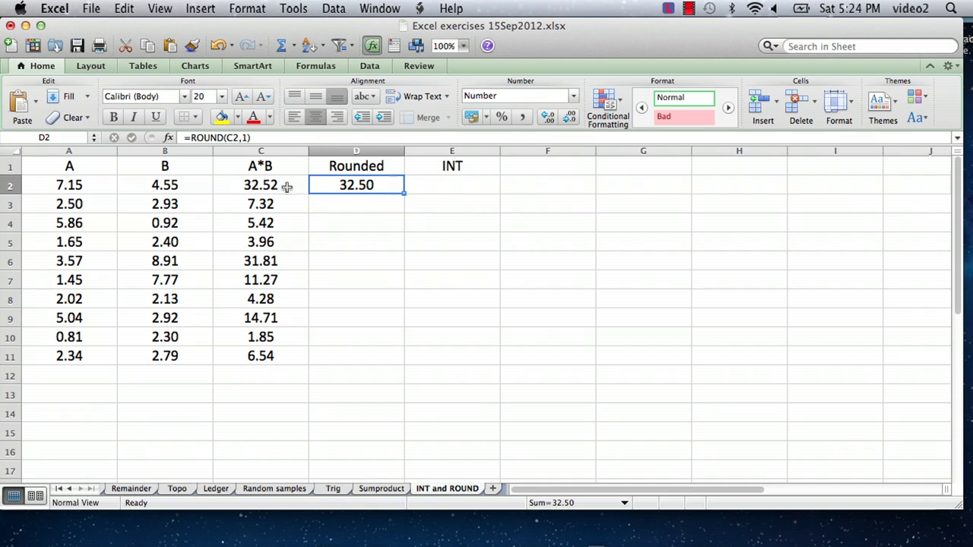
Step: Make A2:E11 display four decimal places, so the rounded entry reads 32.5000
{"action": "left_click_drag", "start_coordinate": [280, 186], "coordinate": [88, 356]}
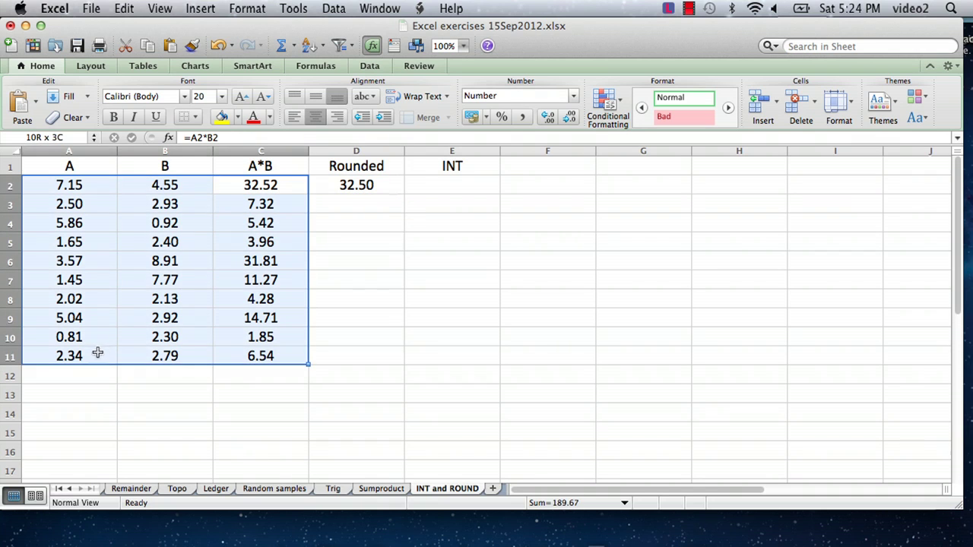
{"action": "mouse_move", "coordinate": [67, 184]}
{"action": "left_mouse_down"}
{"action": "mouse_move", "coordinate": [195, 226]}
{"action": "mouse_move", "coordinate": [424, 354]}
{"action": "left_mouse_up"}
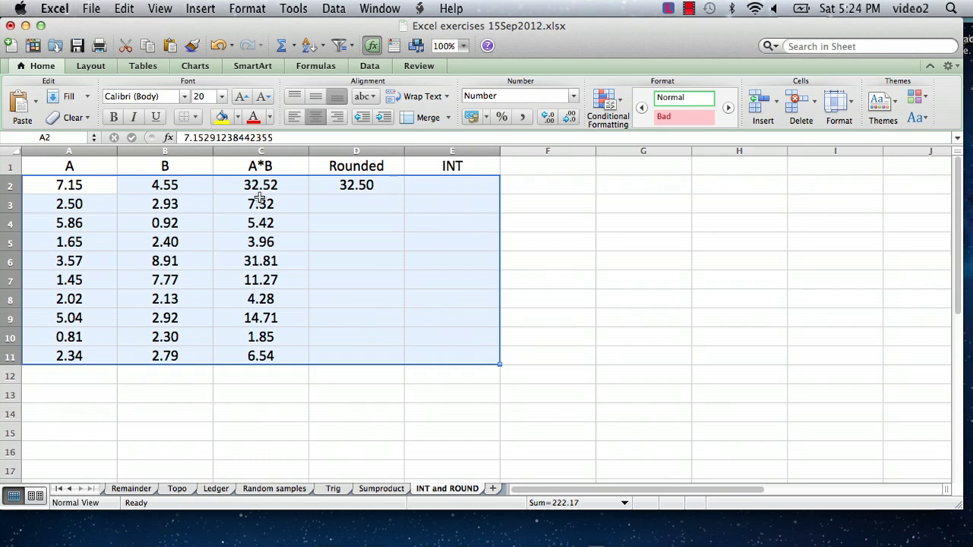
{"action": "left_click", "coordinate": [548, 118]}
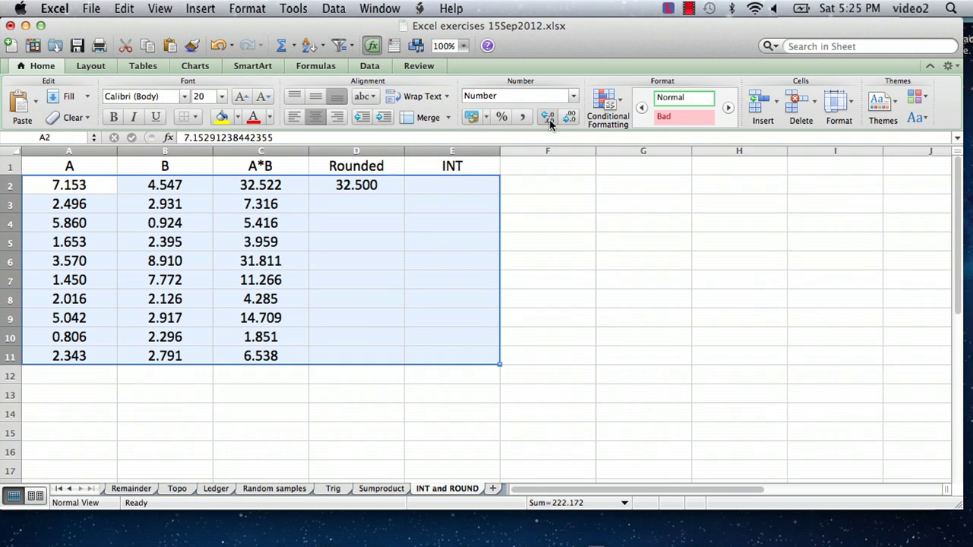
{"action": "left_click", "coordinate": [549, 118]}
{"action": "left_click", "coordinate": [583, 277]}
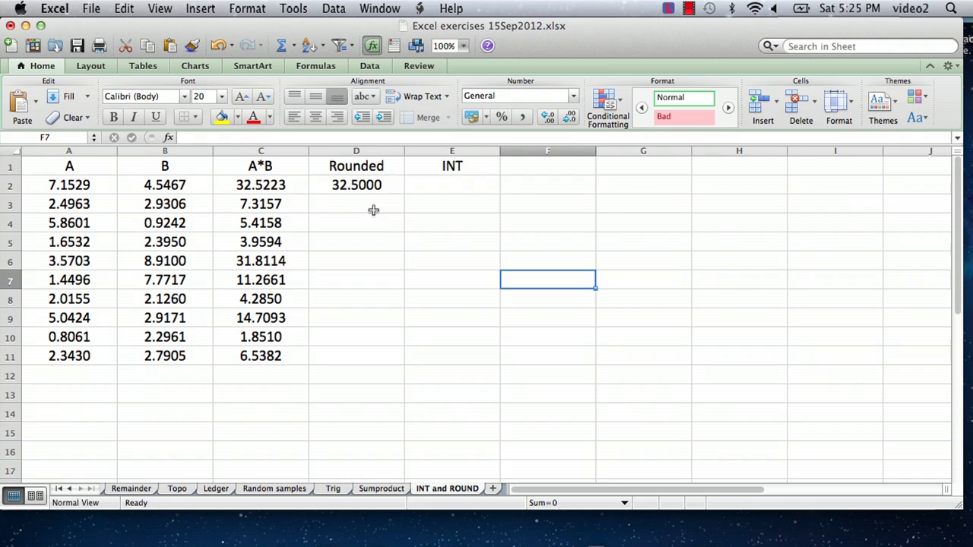
{"action": "left_click", "coordinate": [357, 186]}
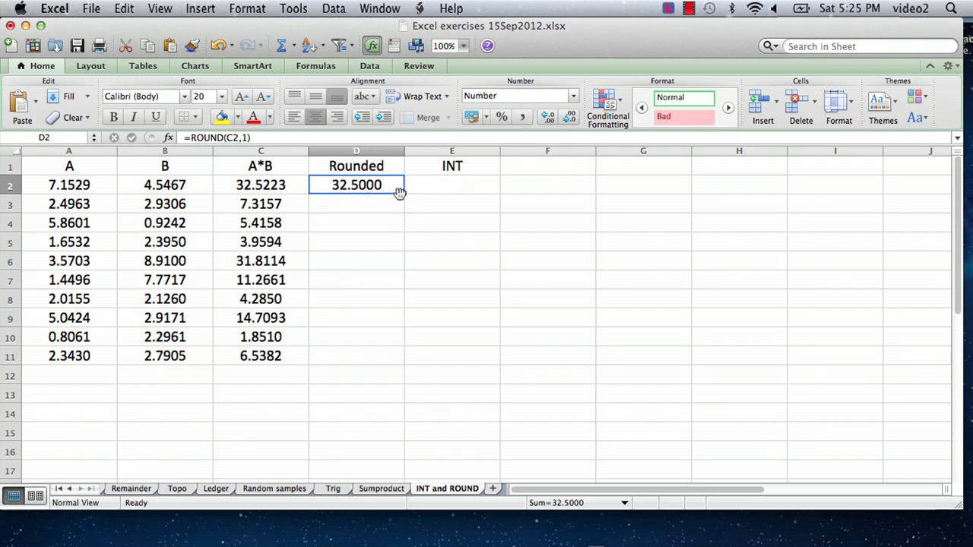
Step: Copy the ROUND formula from D2 down through D11
{"action": "left_click_drag", "start_coordinate": [402, 193], "coordinate": [398, 366]}
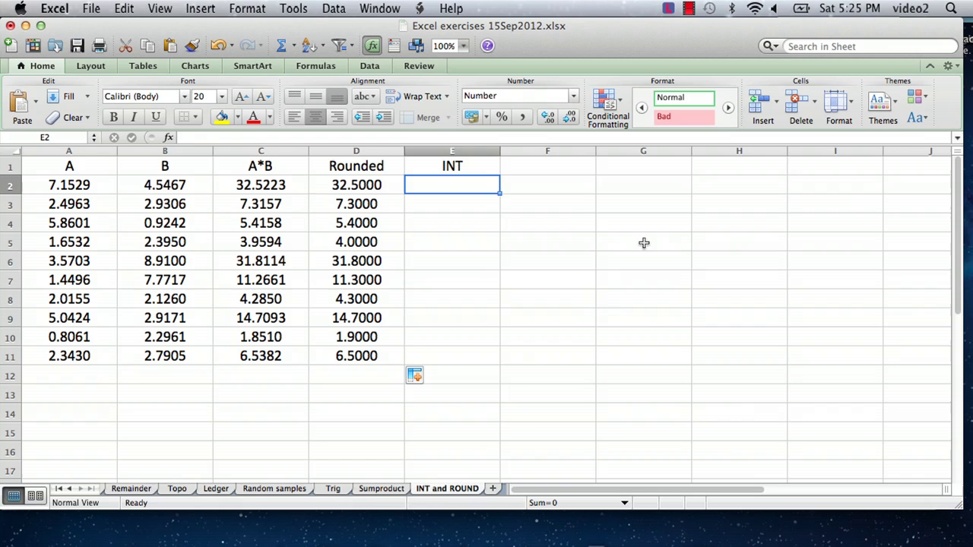
Step: Enter =INT(C2) in E2, giving 32
{"action": "type", "text": "=i"}
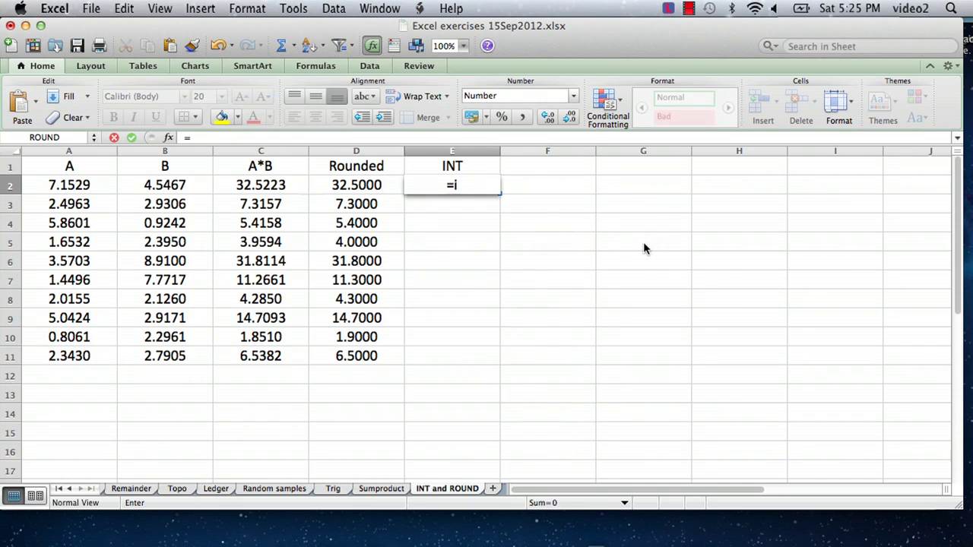
{"action": "type", "text": "nt("}
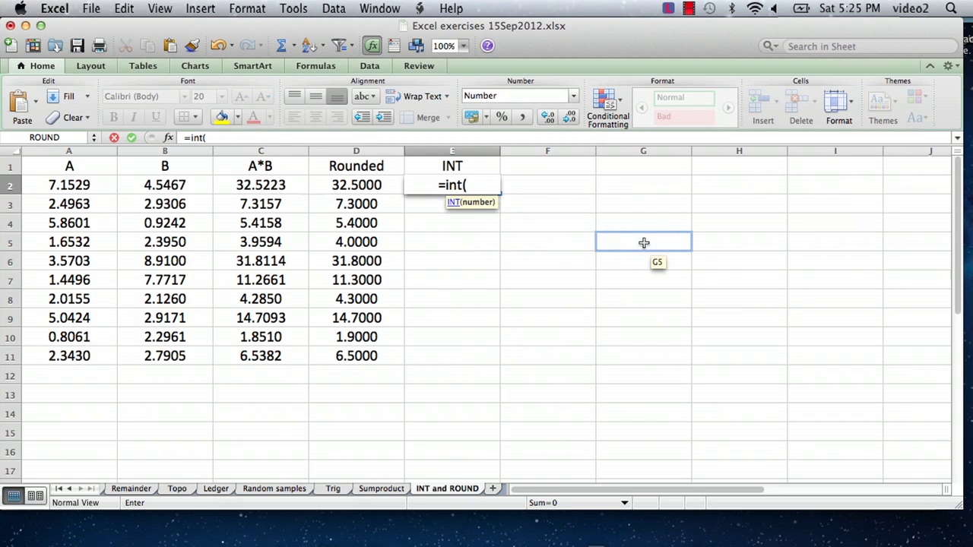
{"action": "left_click", "coordinate": [268, 185]}
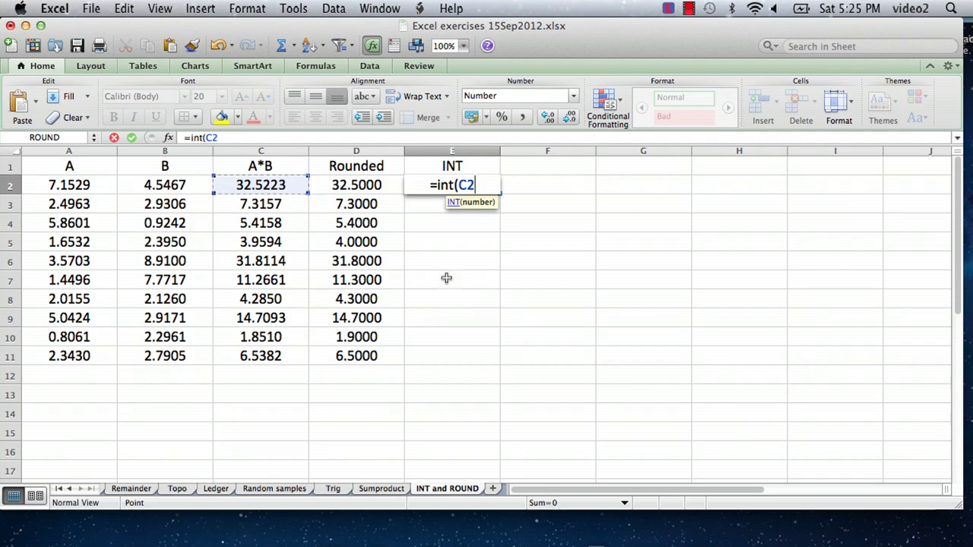
{"action": "type", "text": ")"}
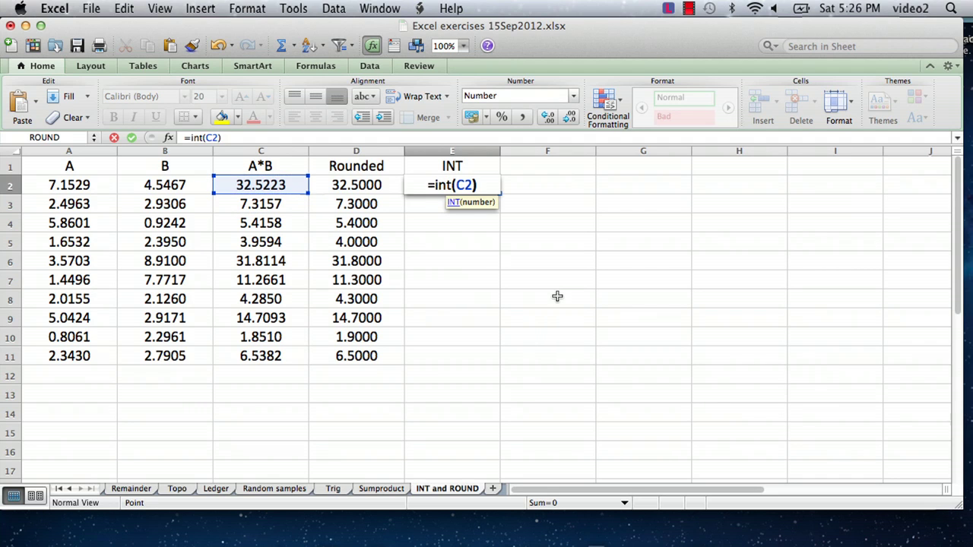
{"action": "key", "text": "Return"}
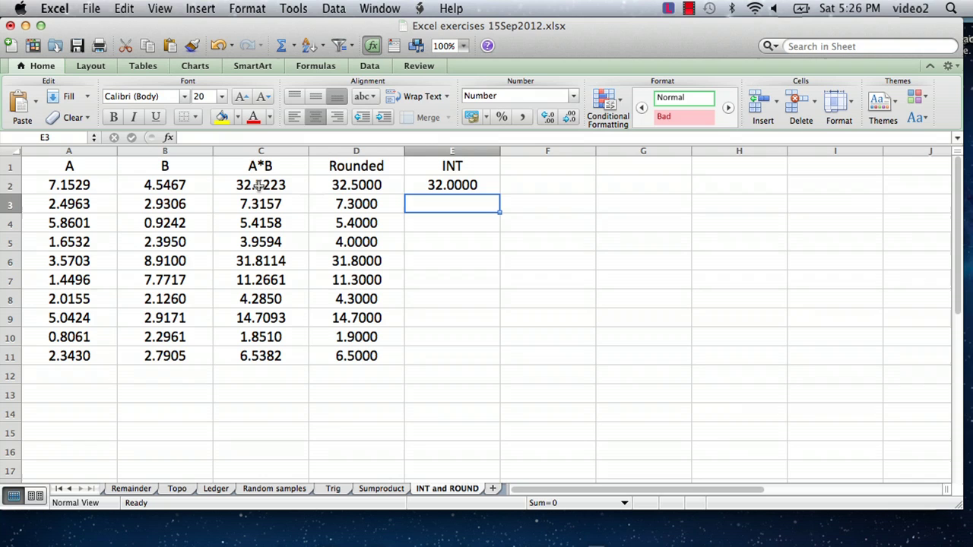
{"action": "left_click", "coordinate": [445, 188]}
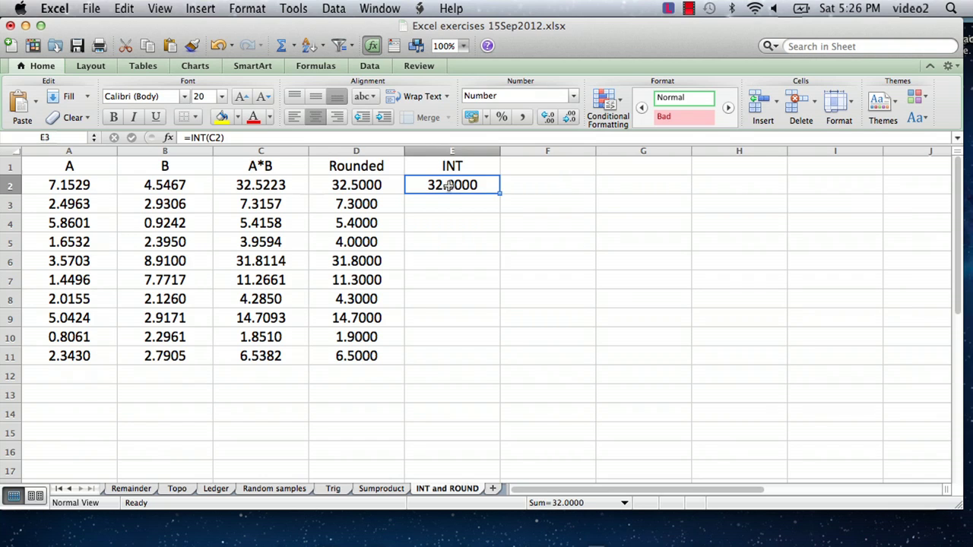
Step: Copy the INT formula from E2 down to E11 and verify =INT(C5) in E5
{"action": "left_click_drag", "start_coordinate": [498, 193], "coordinate": [498, 363]}
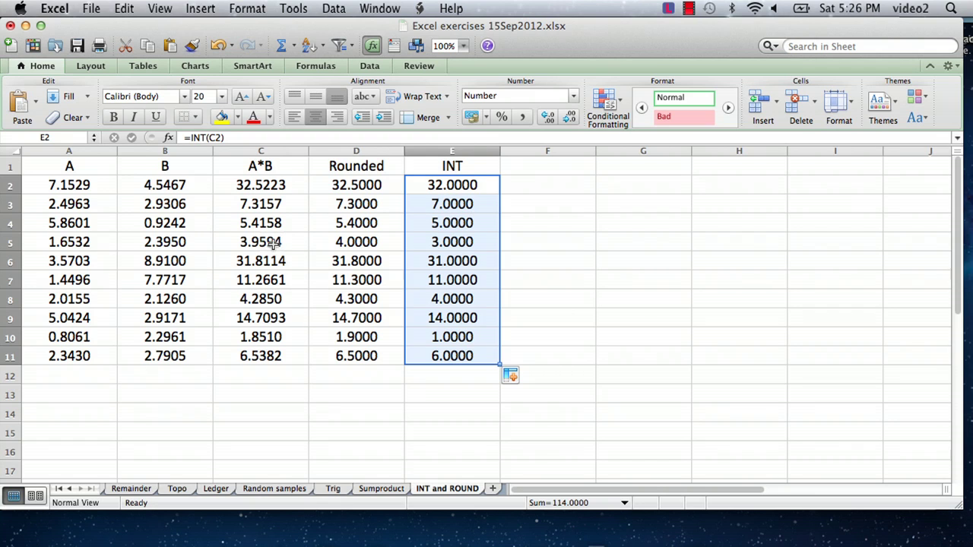
{"action": "left_click", "coordinate": [435, 241]}
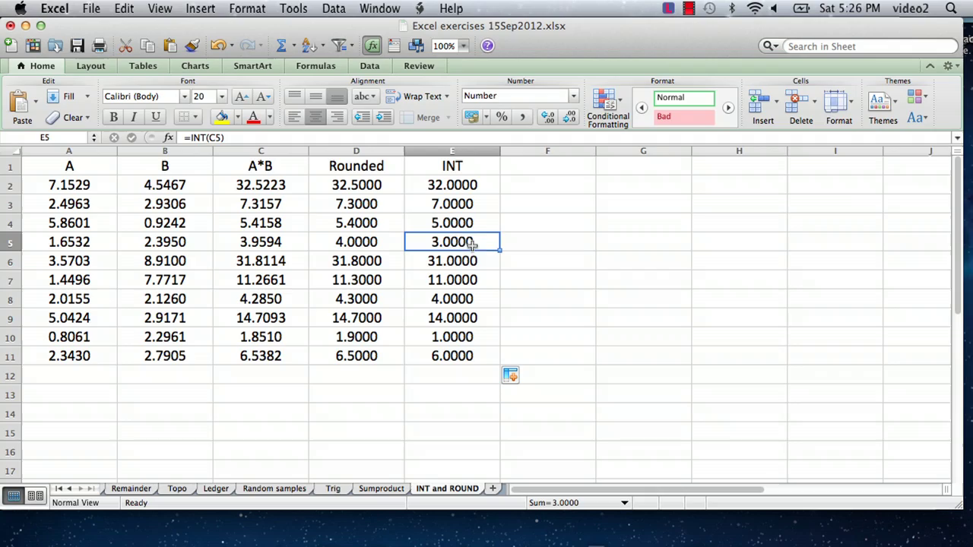